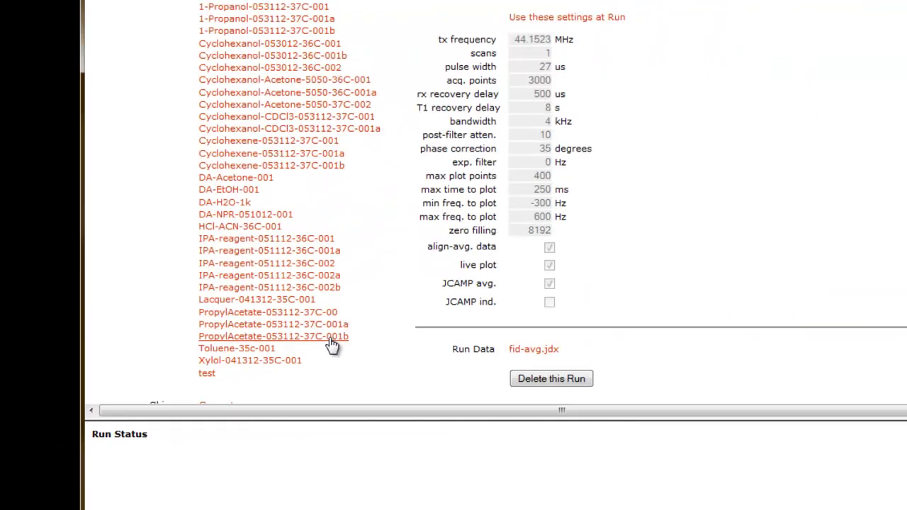
# Select the PropylAcetate-053112-37C-001b run and download all its data as a 46 KB .tar file
pyautogui.click(332, 343)
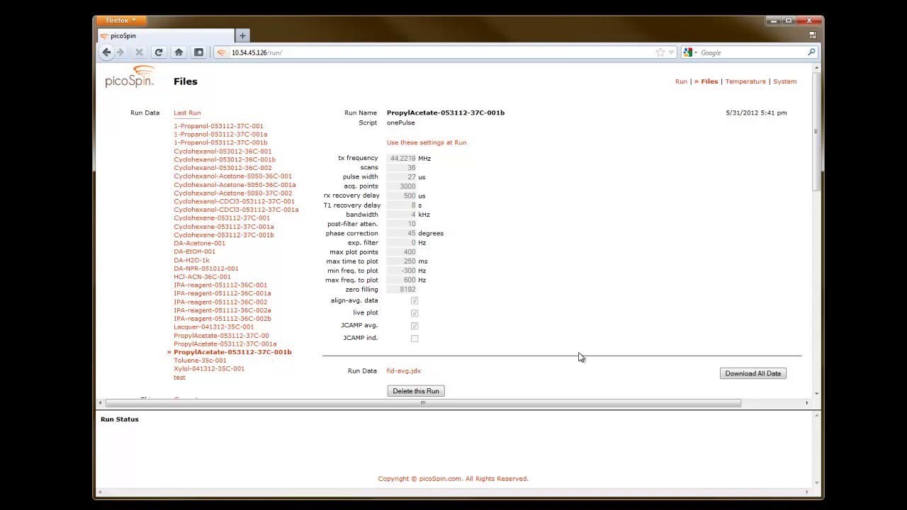
pyautogui.click(736, 376)
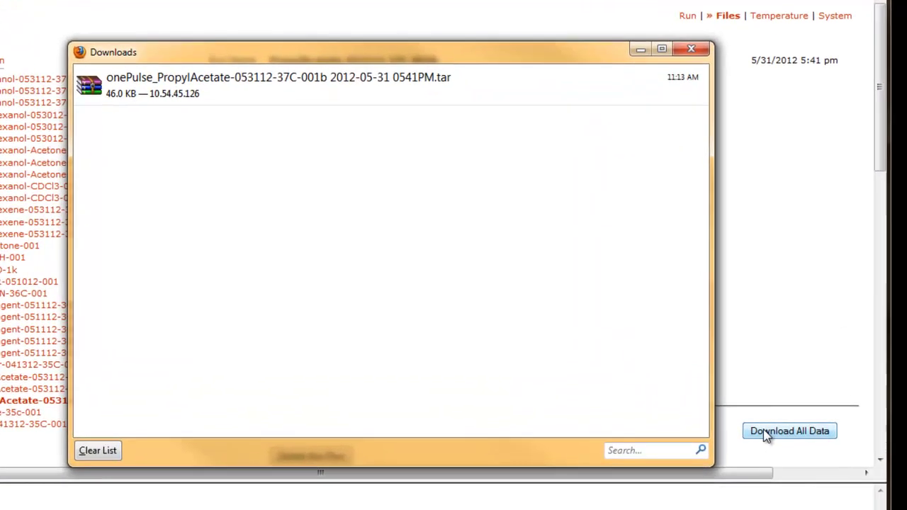
# Open the Windows Explorer folder that holds the downloaded PropylAcetate .tar archive
pyautogui.rightClick(445, 89)
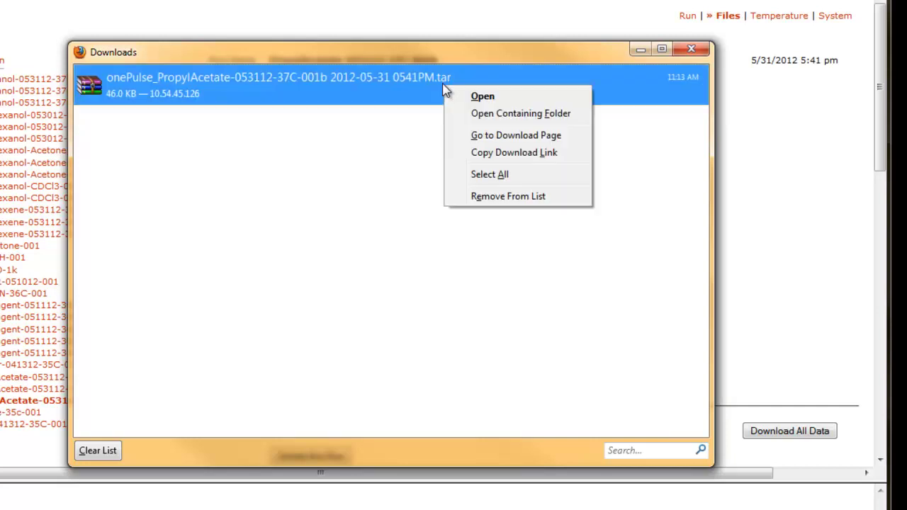
pyautogui.click(481, 120)
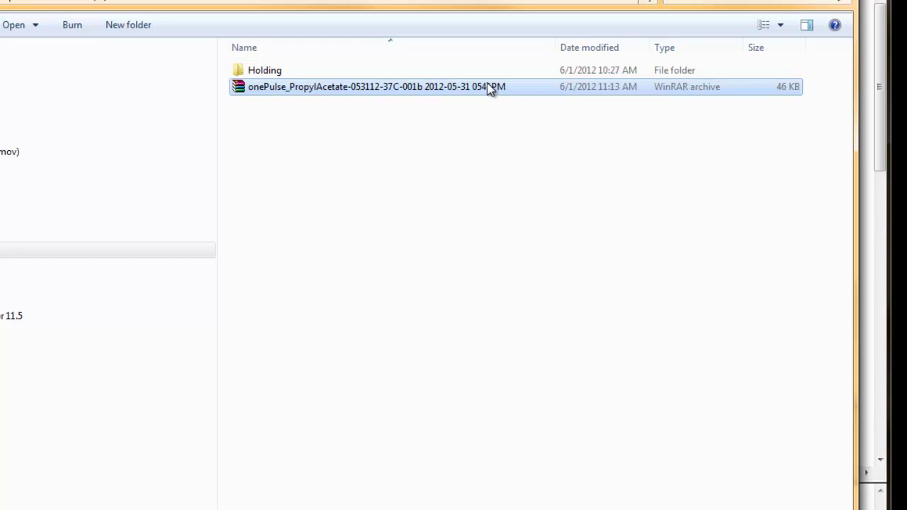
# Extract the archive into a onePulse_PropylAcetate folder and open it to show fid-avg
pyautogui.rightClick(490, 88)
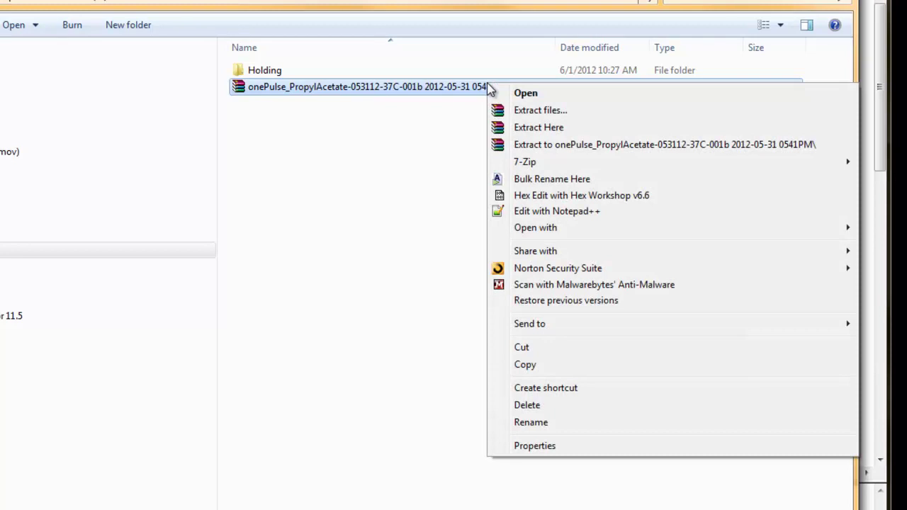
pyautogui.click(531, 145)
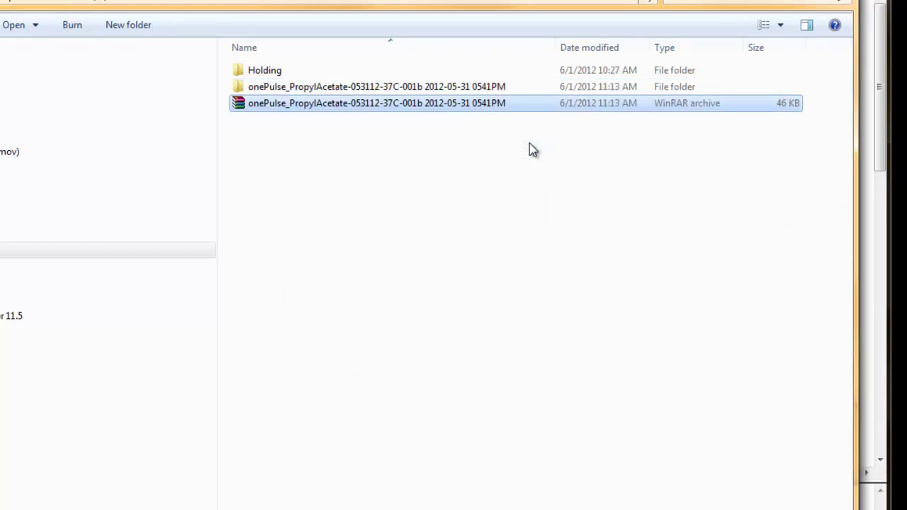
pyautogui.doubleClick(481, 86)
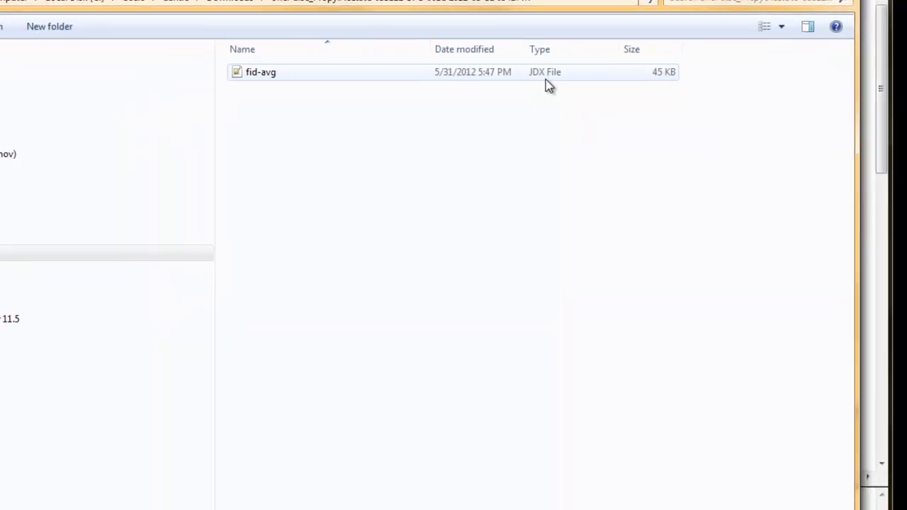
# Open the fid-avg JDX file with the ACD/1D NMR Processor
pyautogui.rightClick(298, 70)
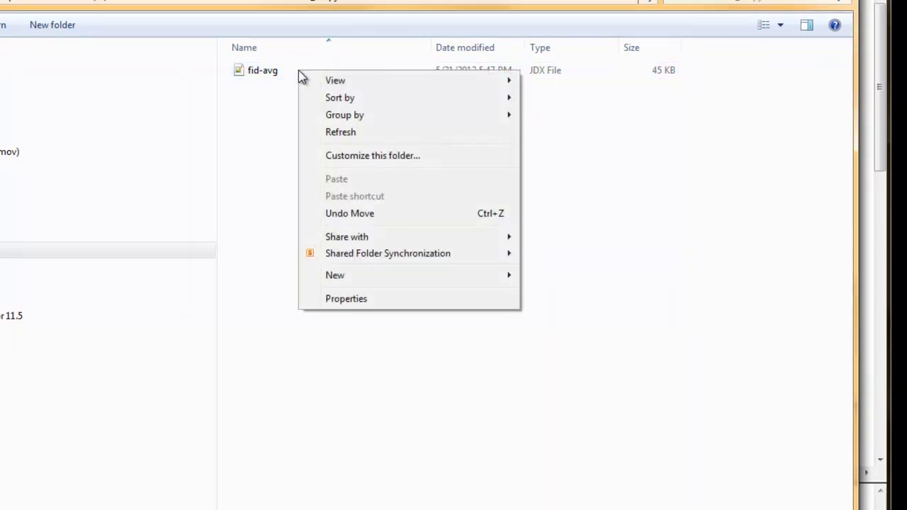
pyautogui.rightClick(277, 78)
pyautogui.moveTo(461, 170)
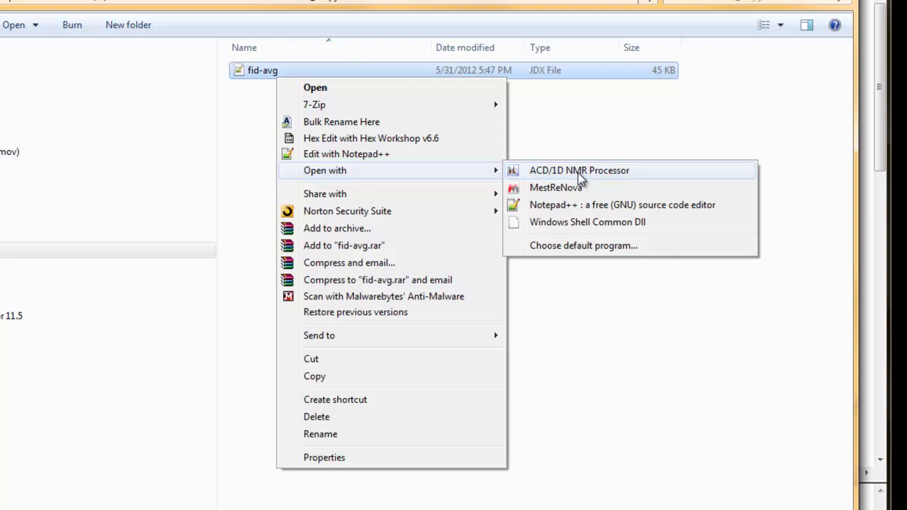
pyautogui.click(579, 170)
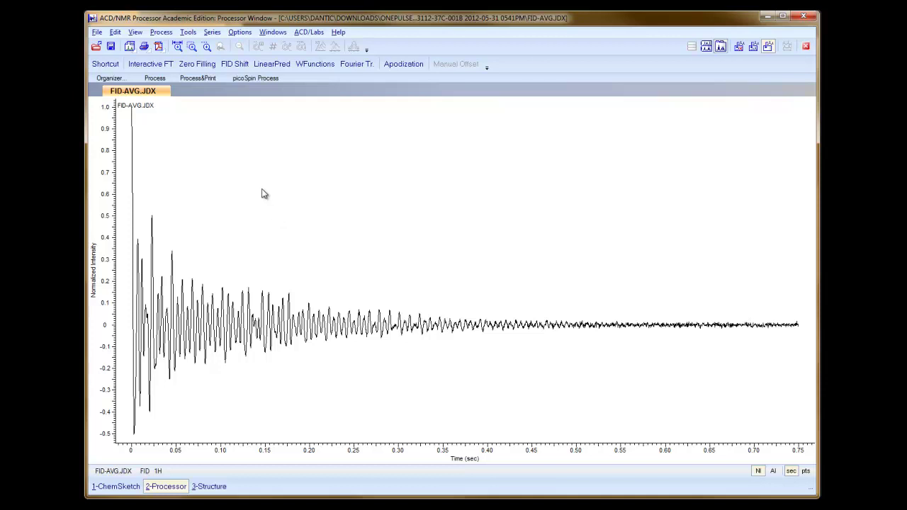
# Zero-fill the fid-avg FID from 3000 up to 32768 points
pyautogui.click(202, 64)
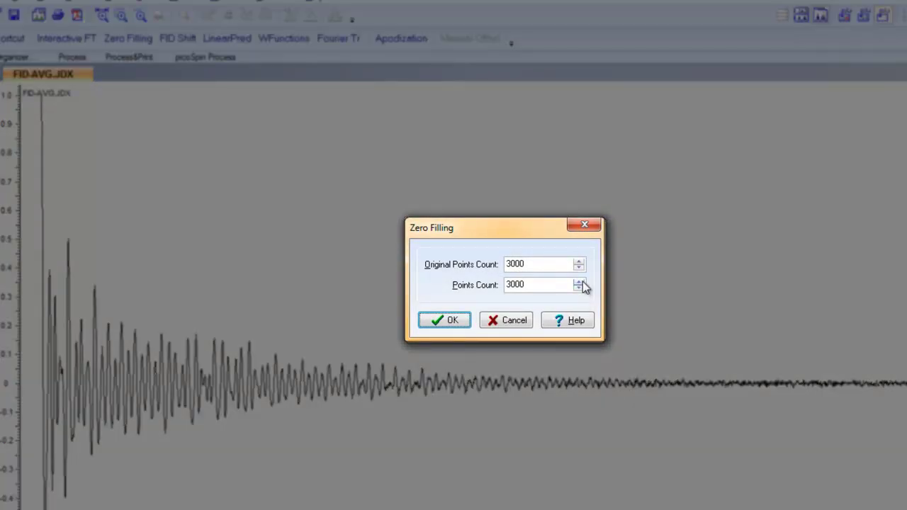
pyautogui.click(579, 281)
pyautogui.click(578, 281)
pyautogui.click(579, 281)
pyautogui.click(579, 281)
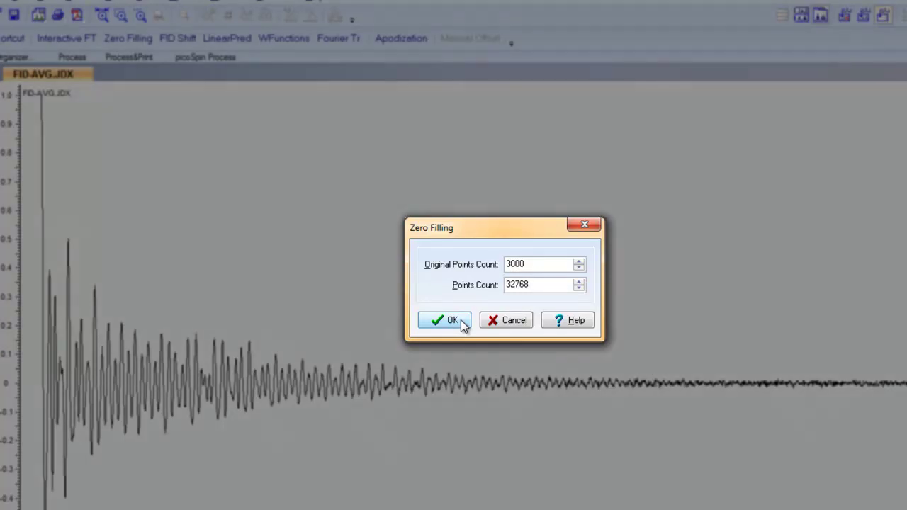
pyautogui.click(454, 320)
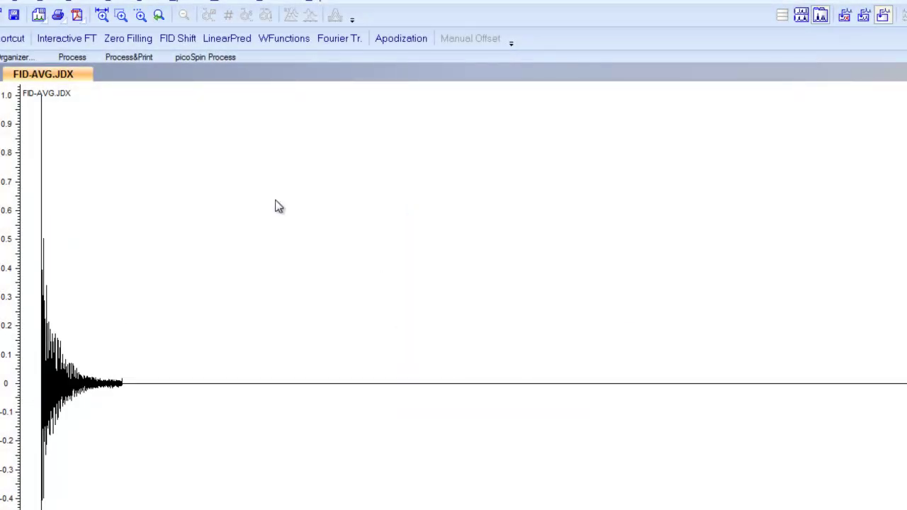
# Apply Exponential window weighting with a line broadening of LB 0.8
pyautogui.click(295, 38)
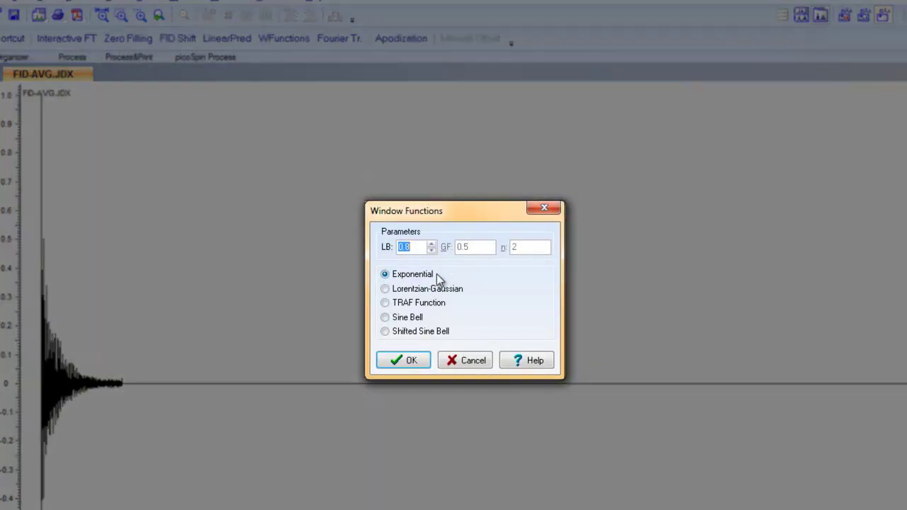
pyautogui.click(431, 250)
pyautogui.click(432, 250)
pyautogui.click(431, 243)
pyautogui.click(431, 243)
pyautogui.click(431, 243)
pyautogui.click(432, 253)
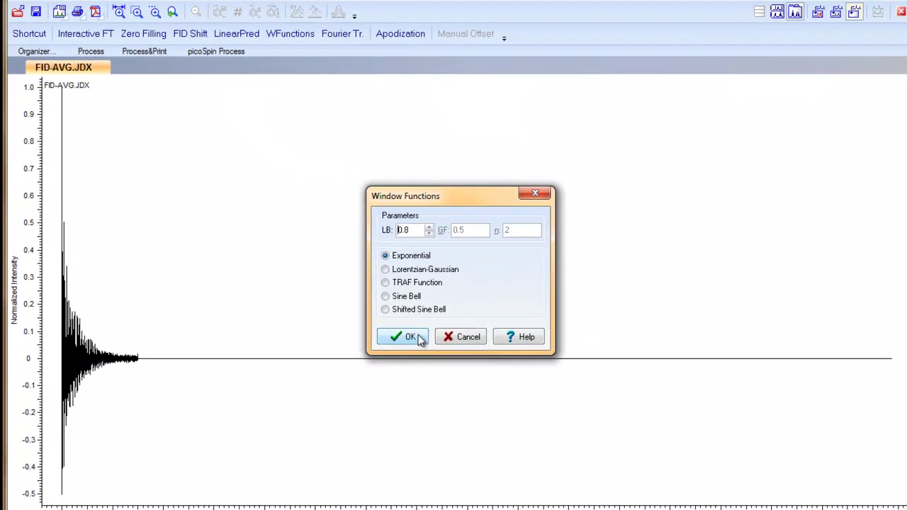
pyautogui.click(403, 360)
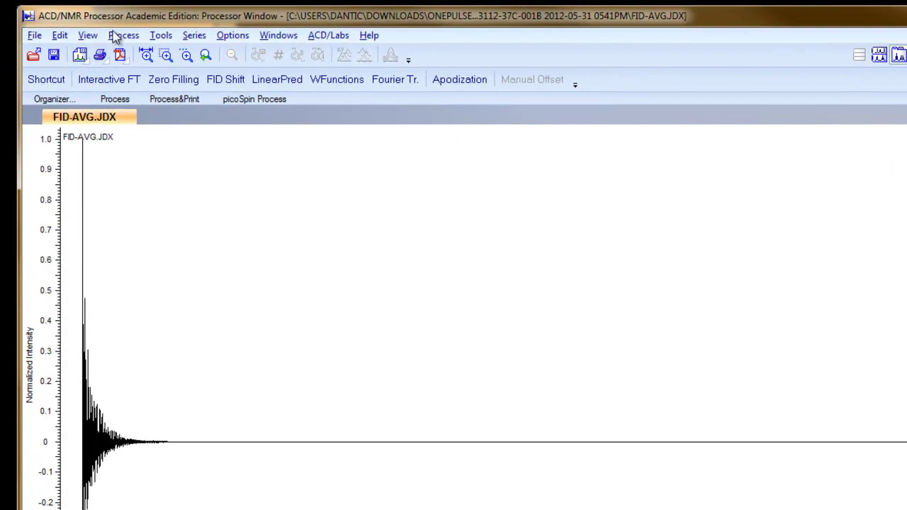
# Run a Complex Fourier Transform to turn the FID into a ppm-scaled 1H spectrum
pyautogui.click(119, 35)
pyautogui.moveTo(127, 75)
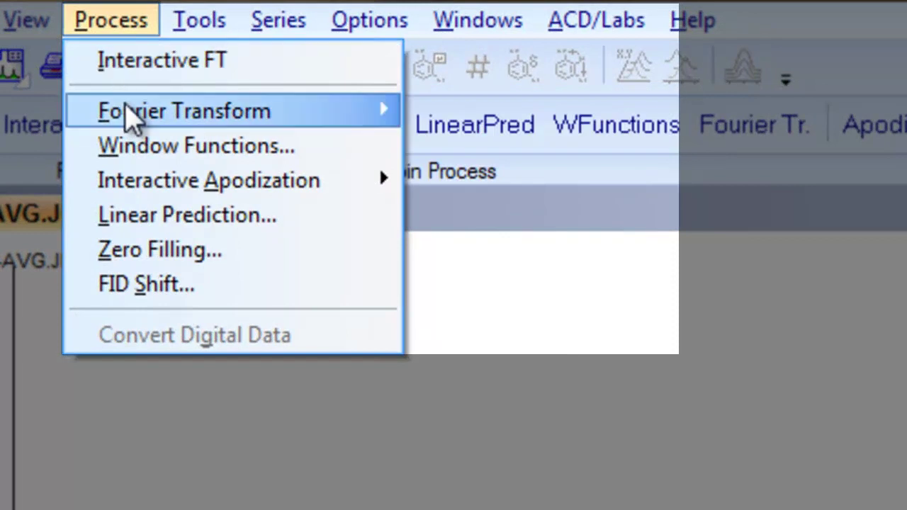
pyautogui.moveTo(128, 112)
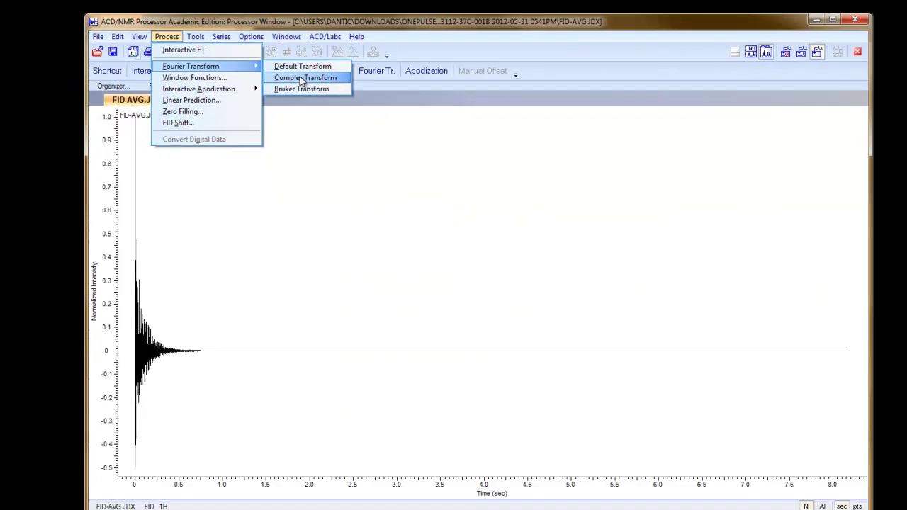
pyautogui.click(490, 147)
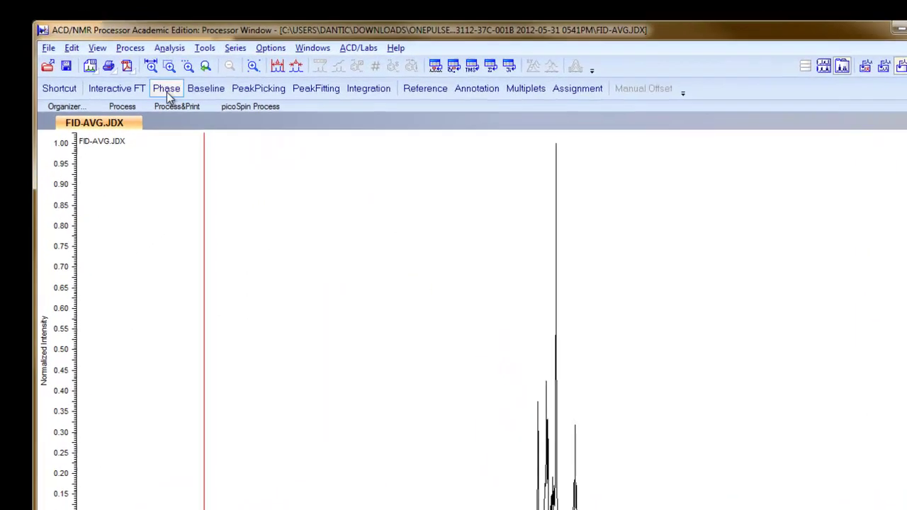
# Reverse the spectrum's ppm direction and zoom to the 9.6 to -2.3 ppm range
pyautogui.click(130, 48)
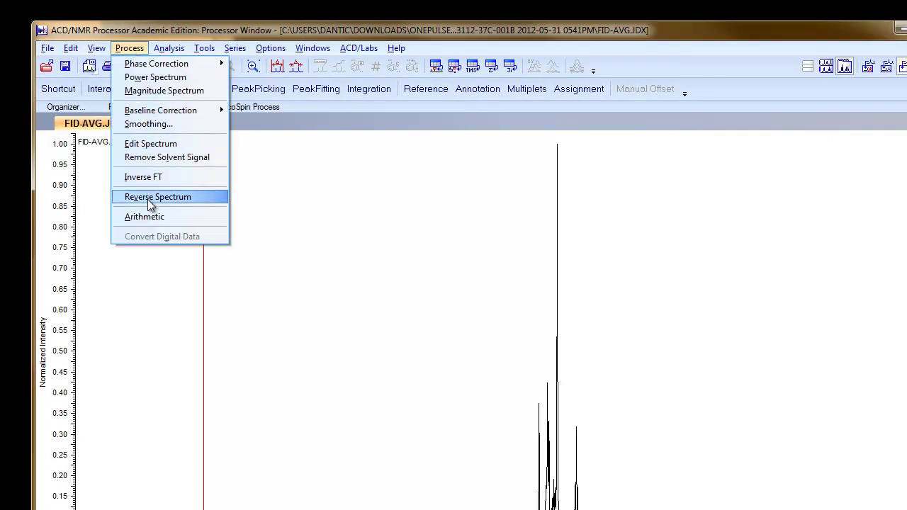
pyautogui.click(149, 199)
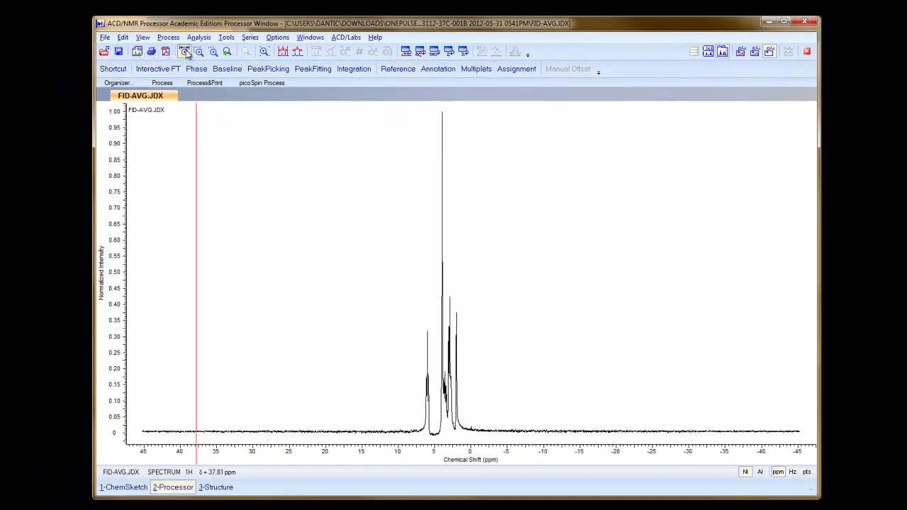
pyautogui.click(184, 52)
pyautogui.moveTo(400, 378); pyautogui.dragTo(486, 389)
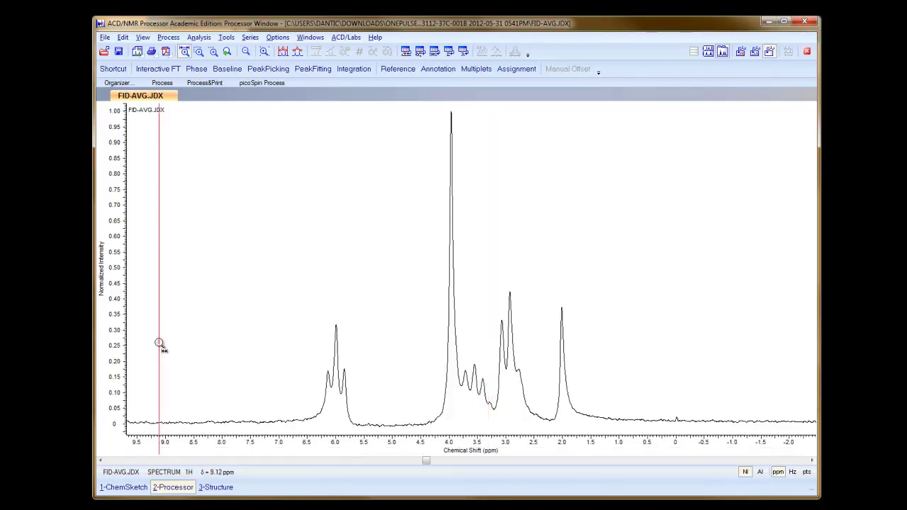
# Apply and accept an automatic baseline correction
pyautogui.click(220, 70)
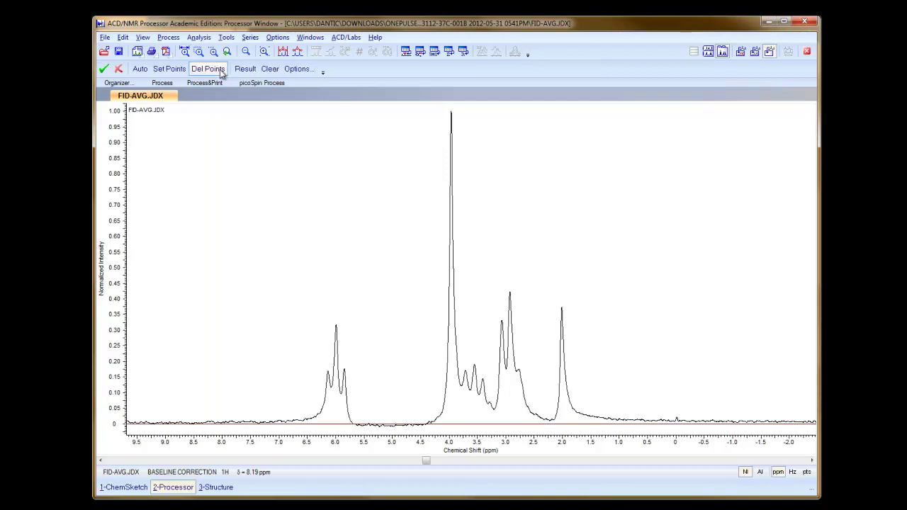
pyautogui.click(141, 71)
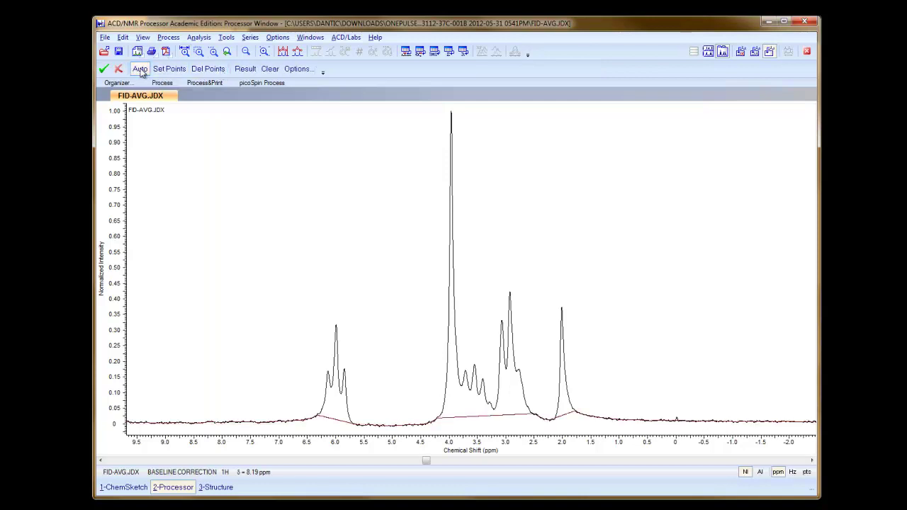
pyautogui.click(103, 69)
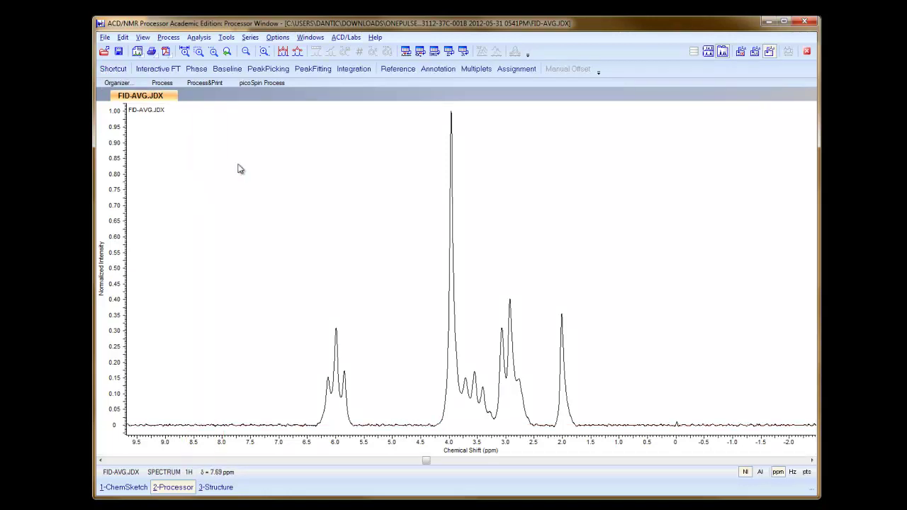
pyautogui.click(395, 73)
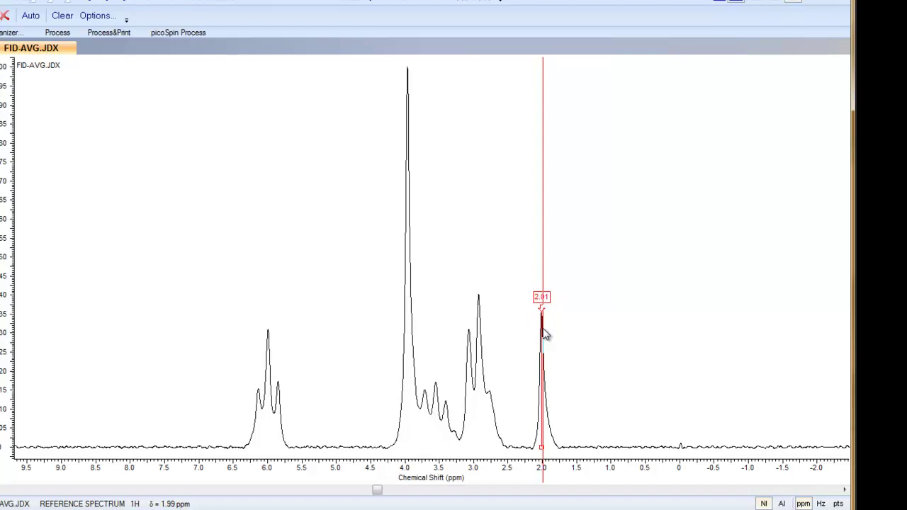
# Reference the 2.01 ppm peak to a shift of 0 ppm and accept the change
pyautogui.click(542, 329)
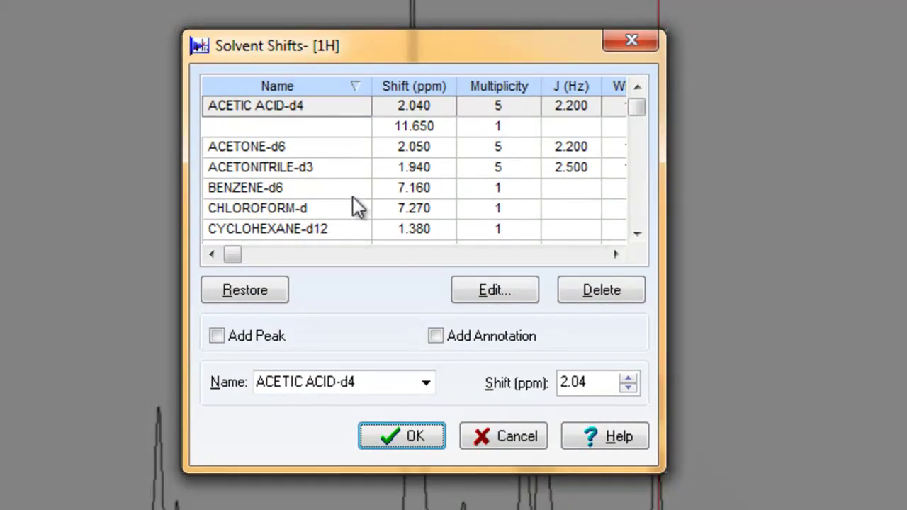
pyautogui.moveTo(588, 383); pyautogui.dragTo(547, 387)
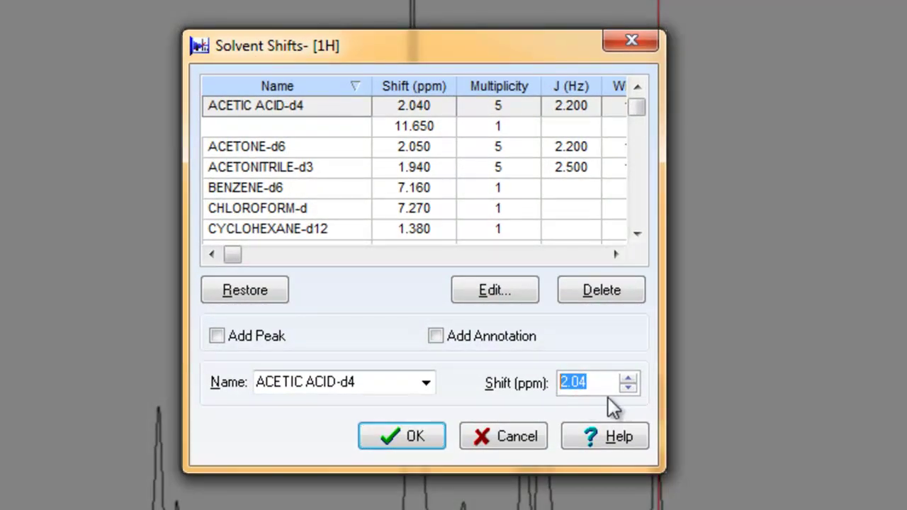
pyautogui.write('0')
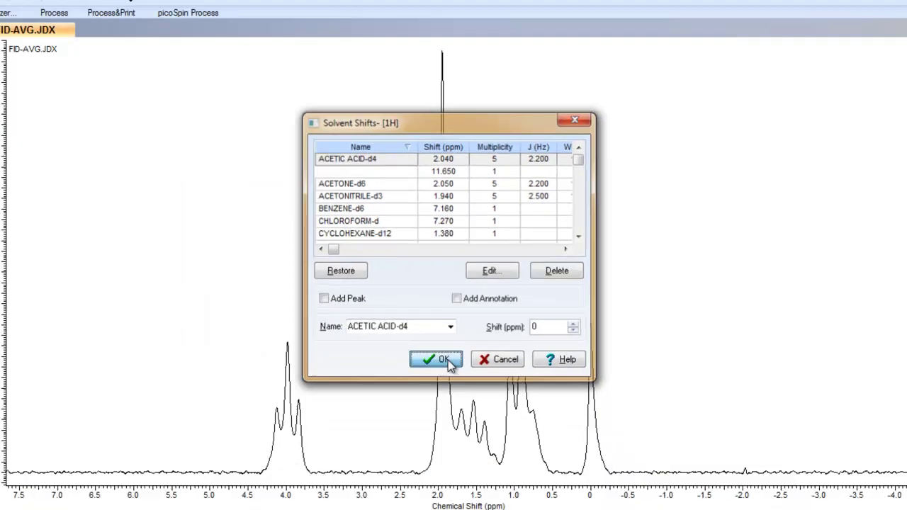
pyautogui.click(421, 435)
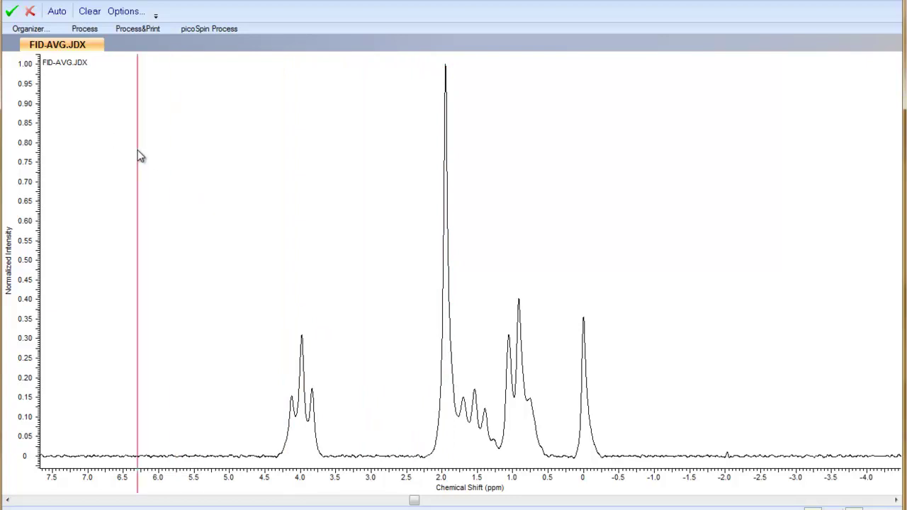
pyautogui.click(58, 67)
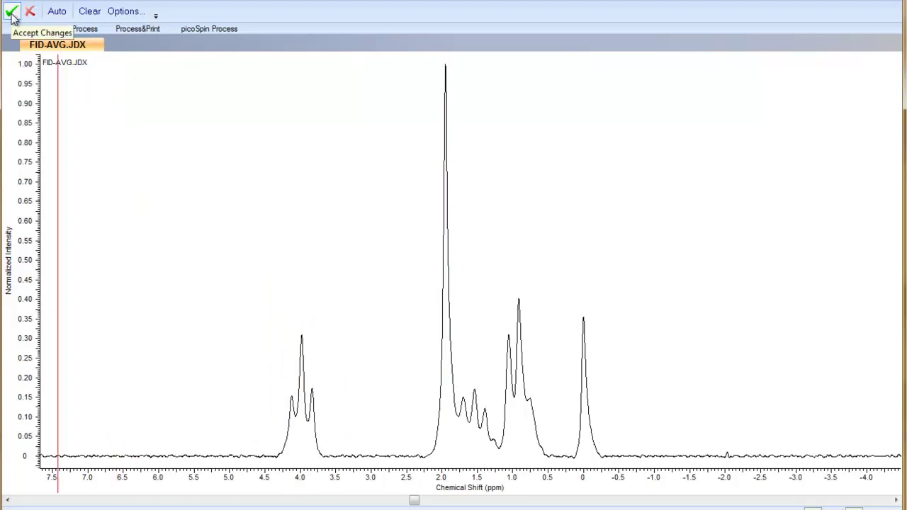
pyautogui.click(12, 12)
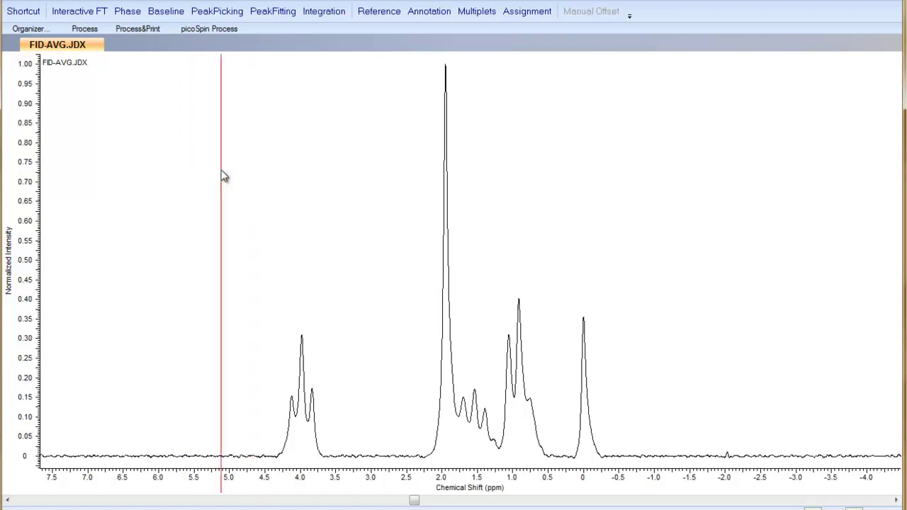
# Phase the spectrum with mouse drags to Ph0 354.1646 and Ph1 4
pyautogui.click(138, 16)
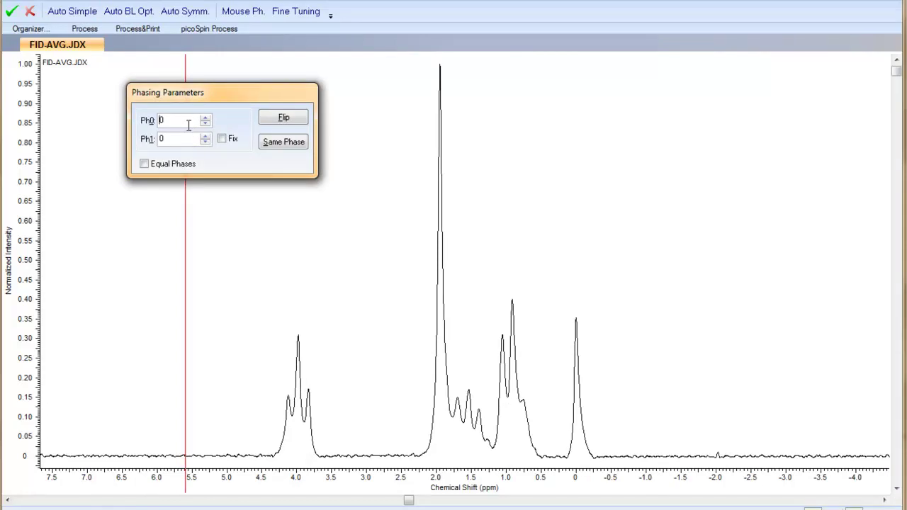
pyautogui.click(246, 13)
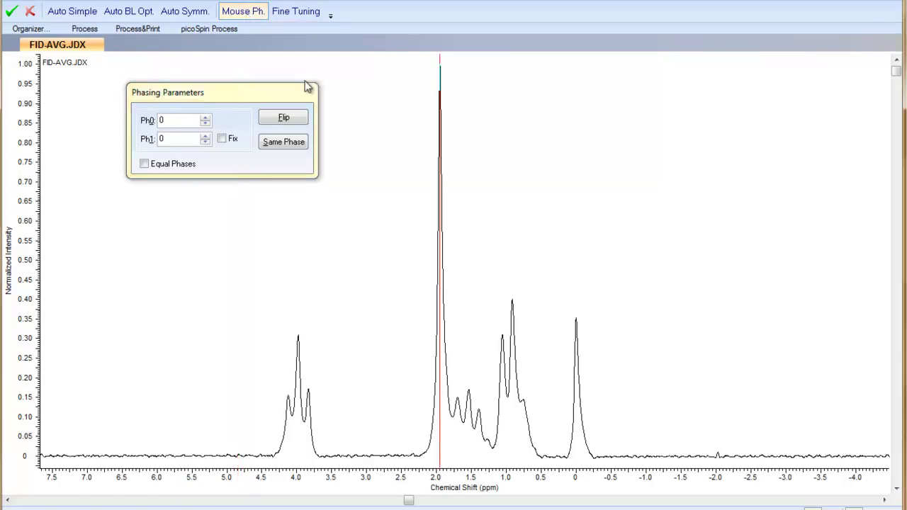
pyautogui.moveTo(546, 283)
pyautogui.mouseDown()
pyautogui.moveTo(543, 251)
pyautogui.moveTo(554, 279)
pyautogui.moveTo(553, 268)
pyautogui.mouseUp()
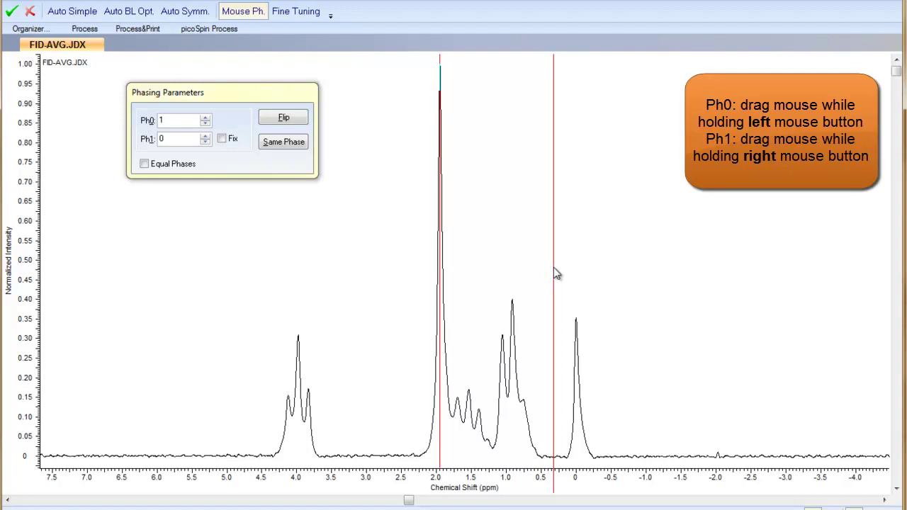
pyautogui.moveTo(555, 269); pyautogui.dragTo(401, 209)
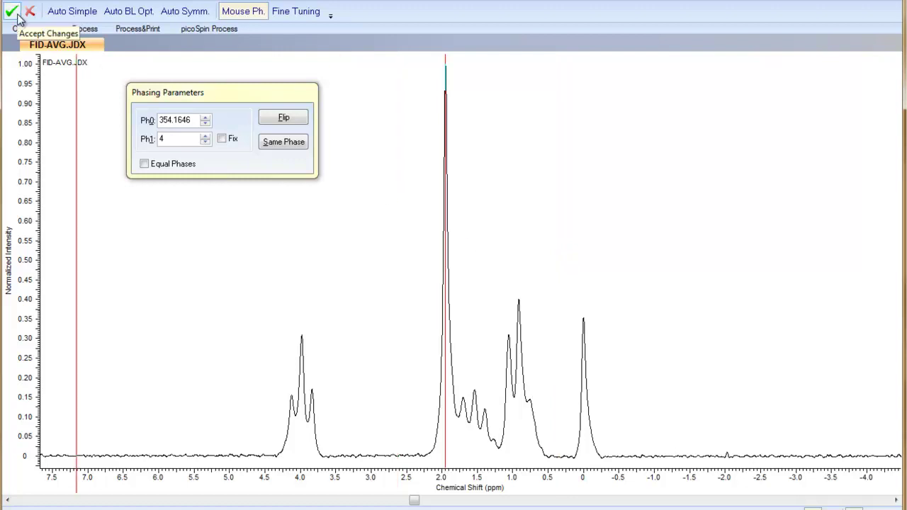